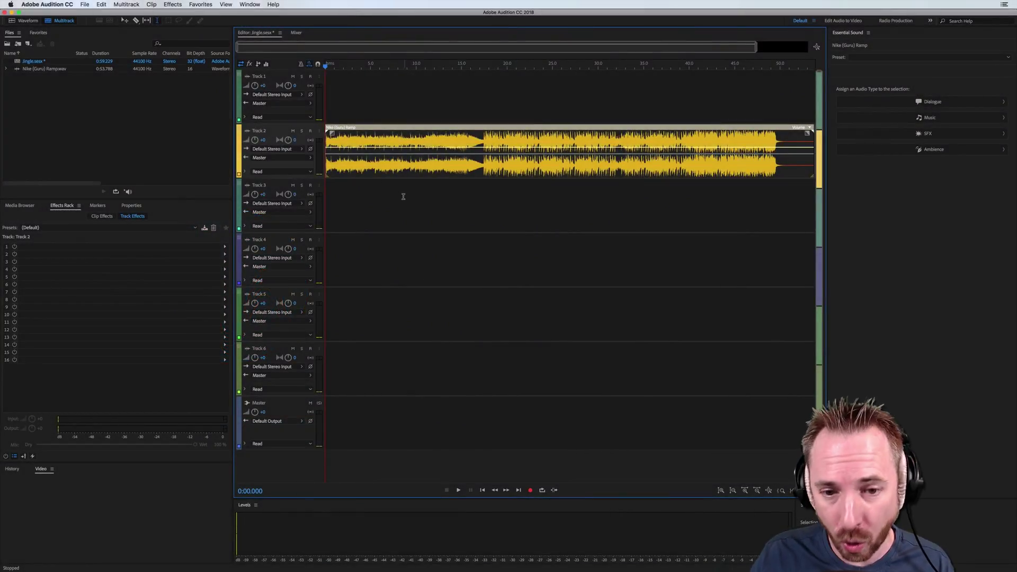
- Tag the Nike (Guru) Ramp clip on Track 2 as Music, ducking against unassigned clips
click(331, 168)
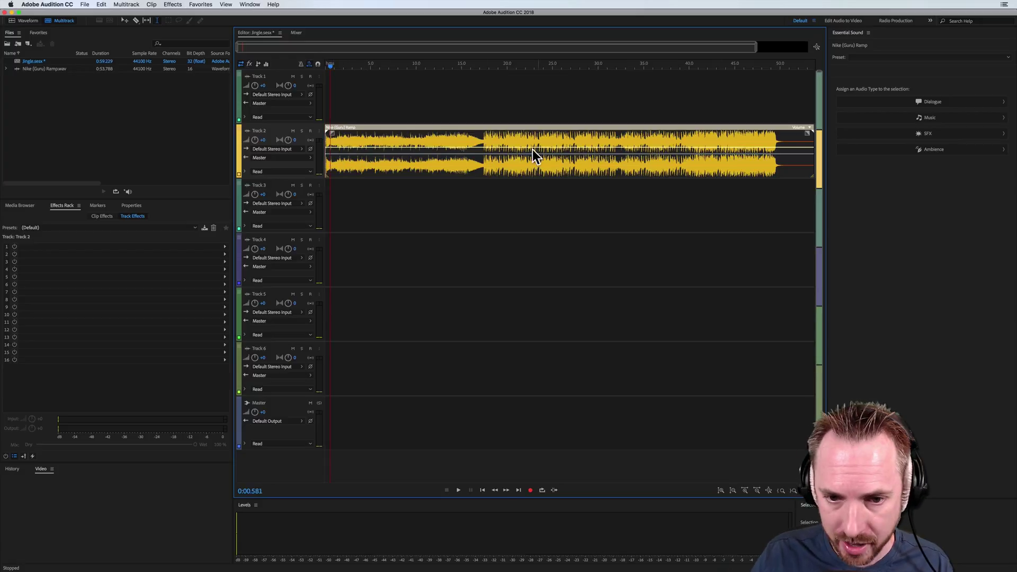
click(914, 117)
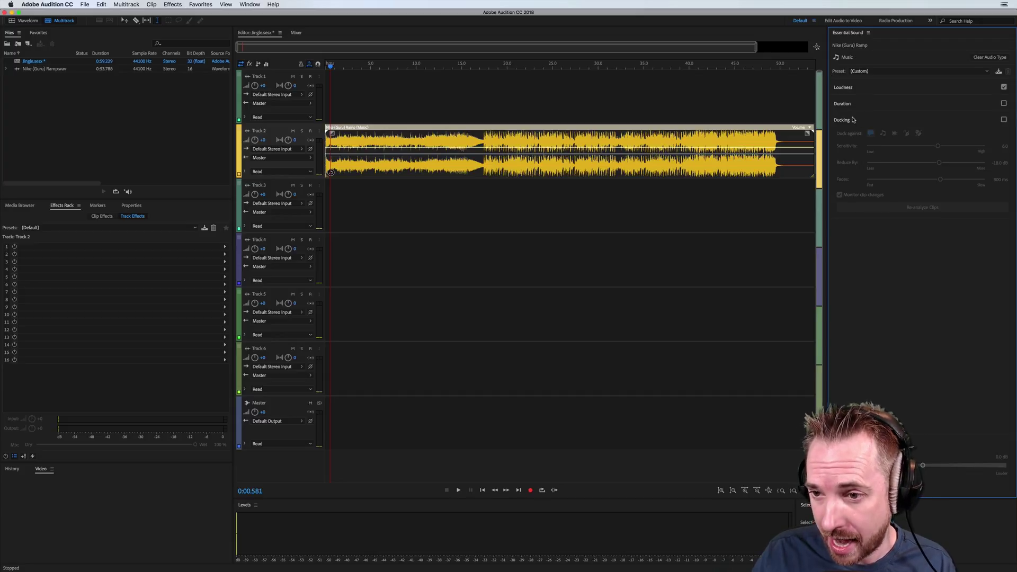
click(1004, 120)
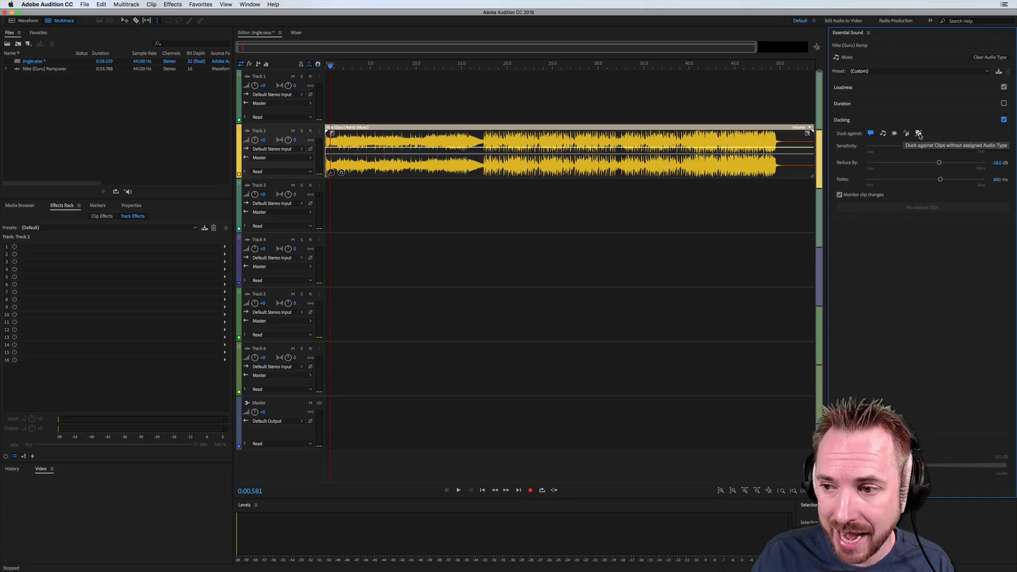
click(919, 134)
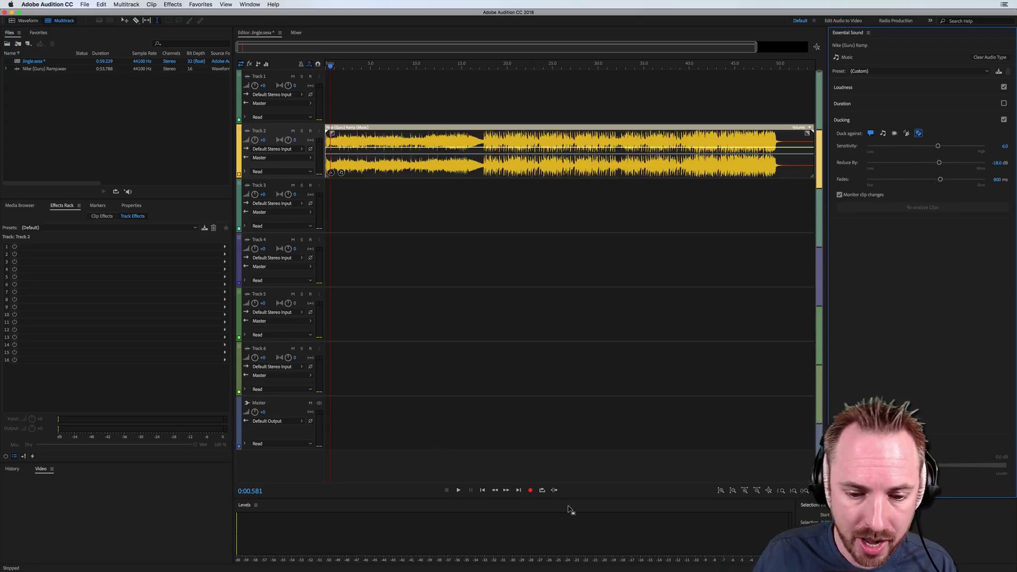
- Record about 17 seconds of voice onto Track 1 from 0:00, then disarm the track
click(324, 68)
click(324, 69)
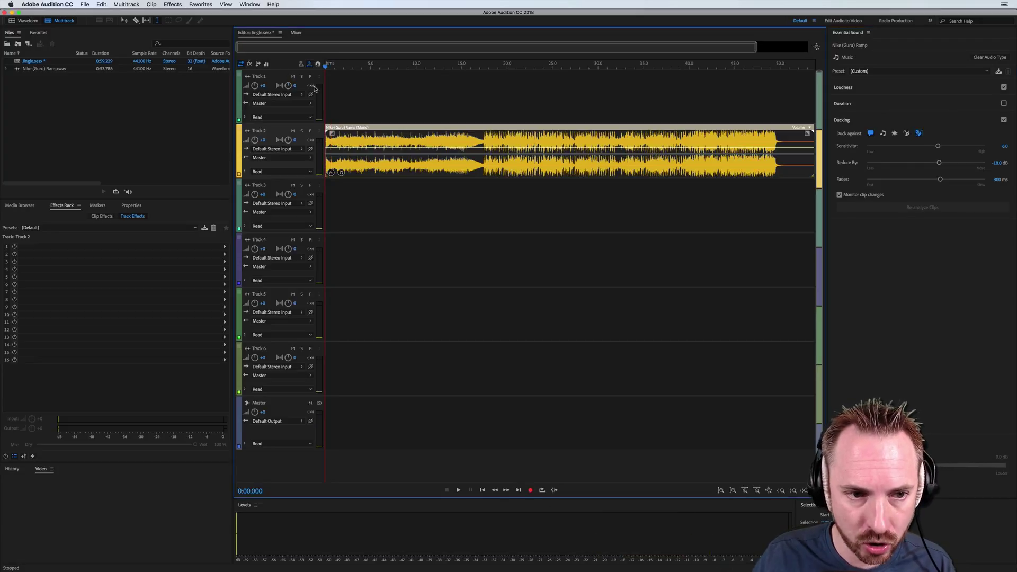
click(531, 491)
click(310, 76)
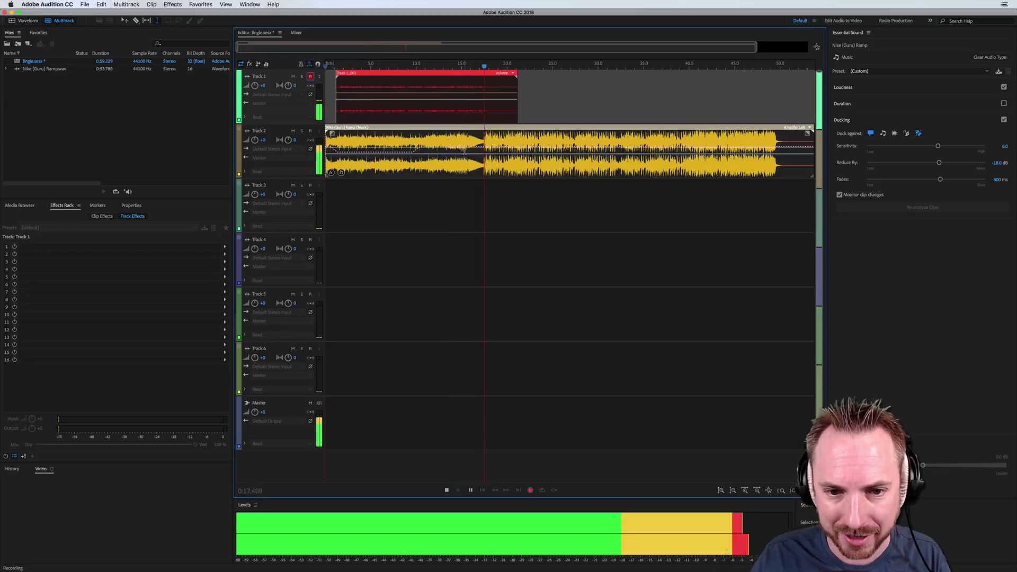
key(space)
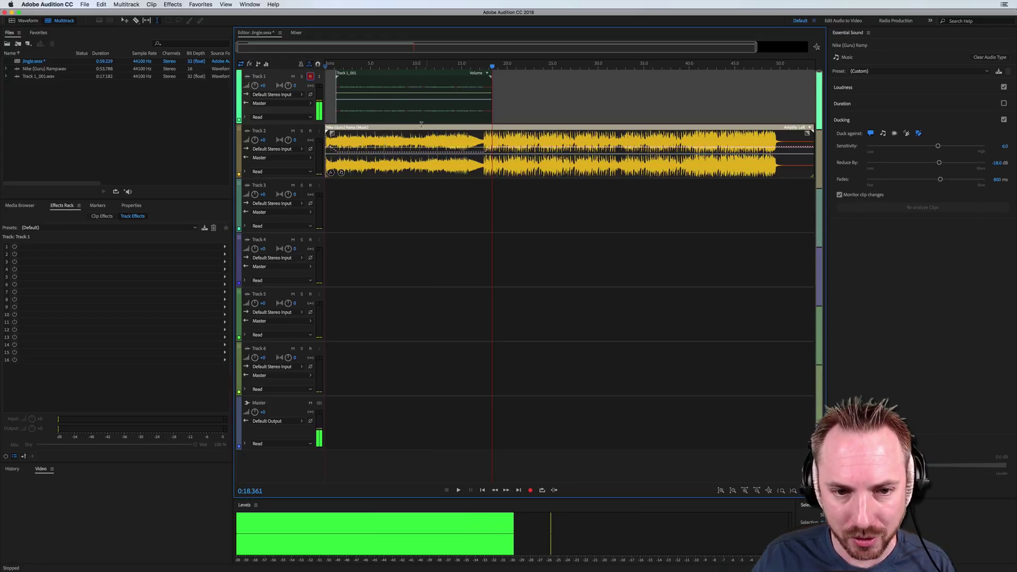
click(311, 76)
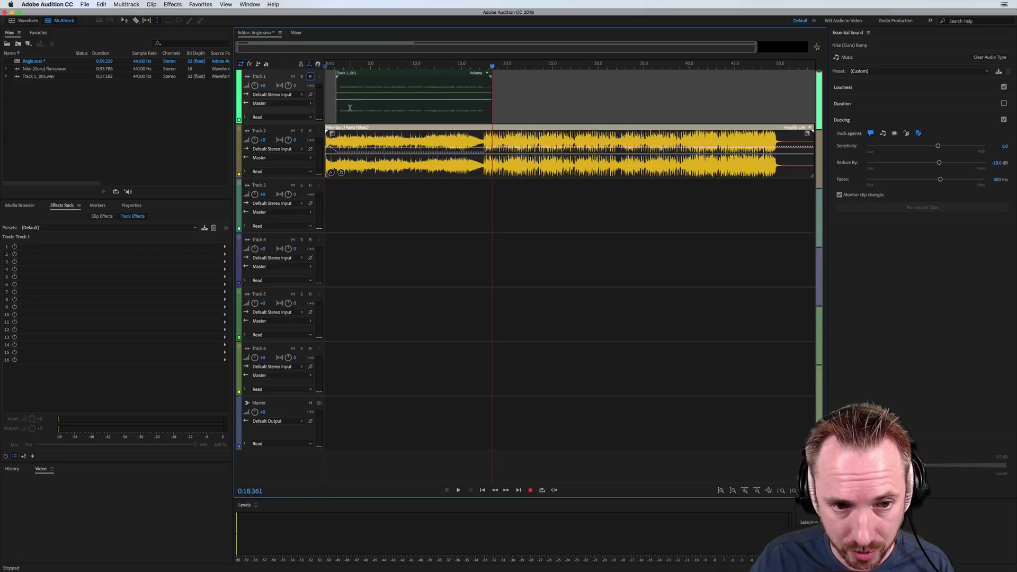
- Normalize the Track 1 voice recording to -0.1 dB using the Favorites preset
double_click(389, 109)
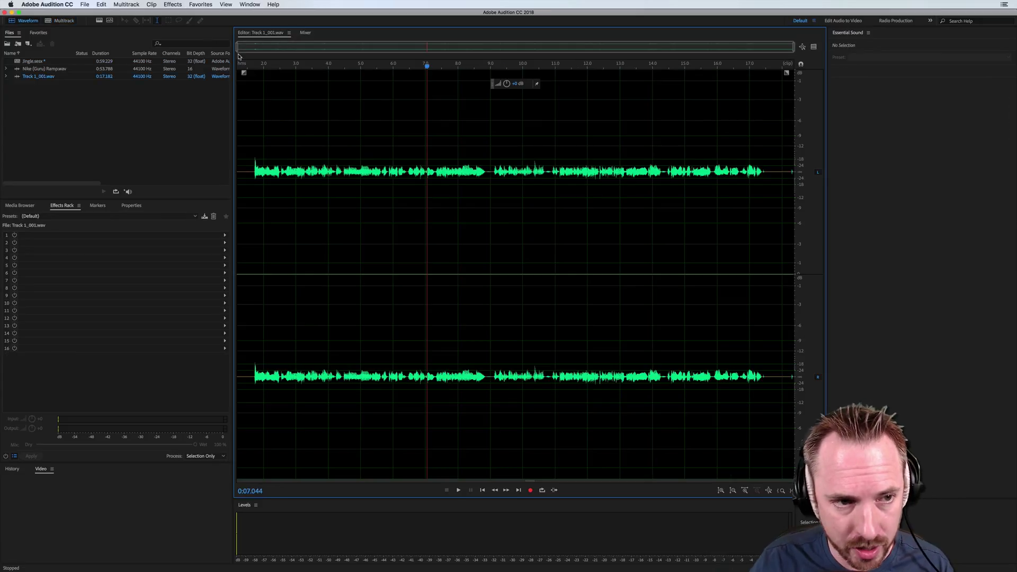
click(199, 5)
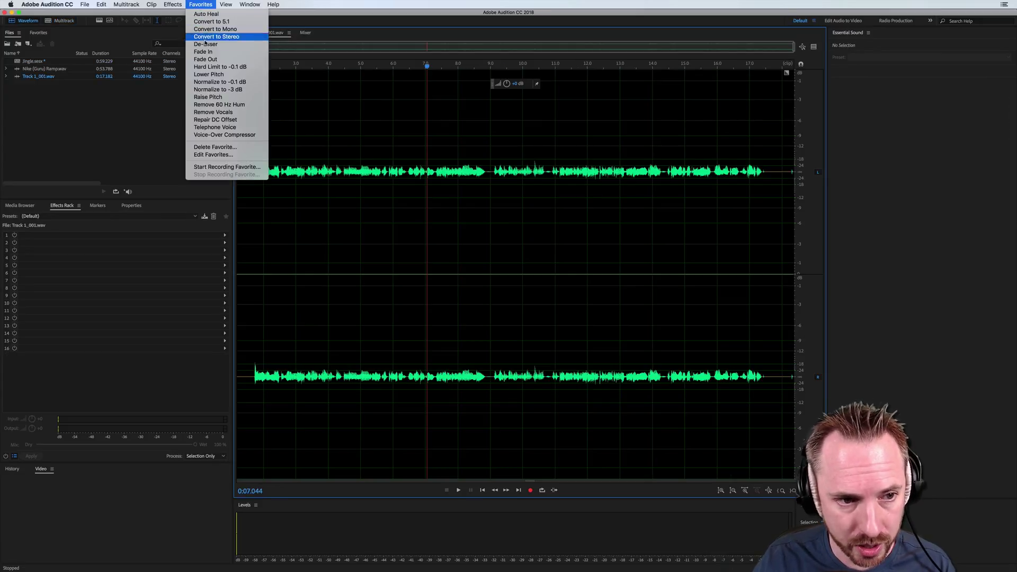
click(214, 82)
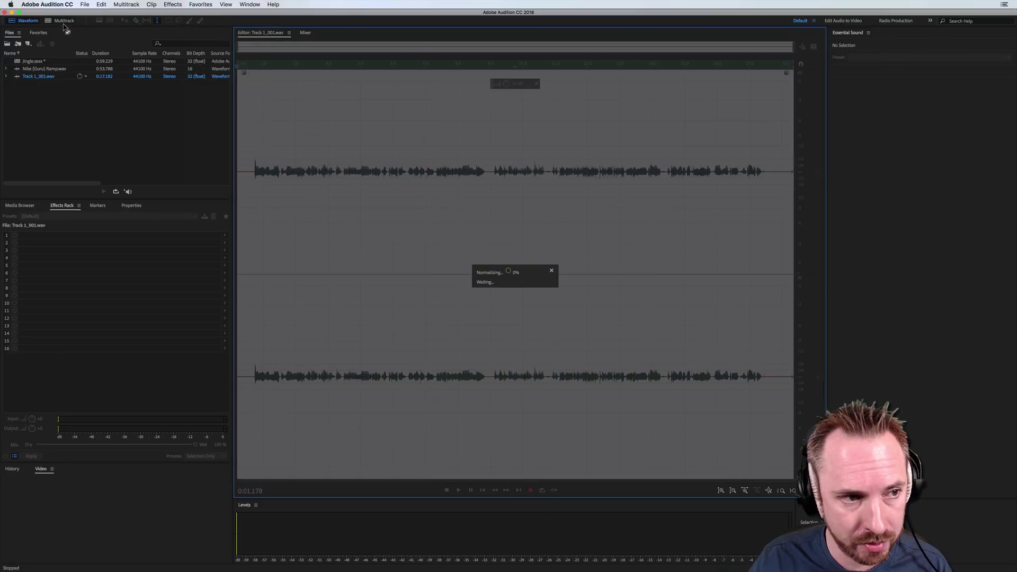
- Return to the jingle multitrack session and play back the start of the mix
key(8)
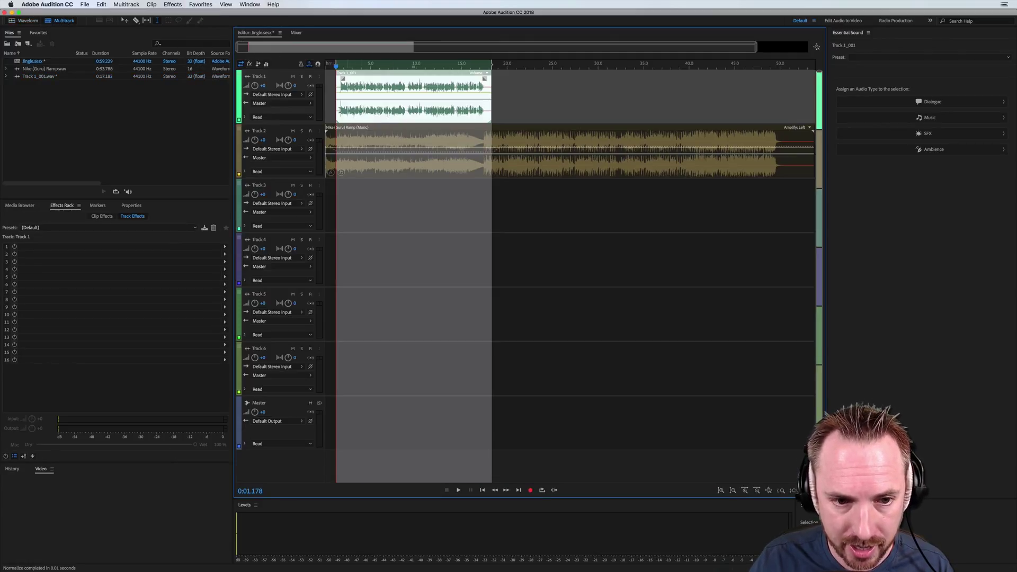
click(331, 105)
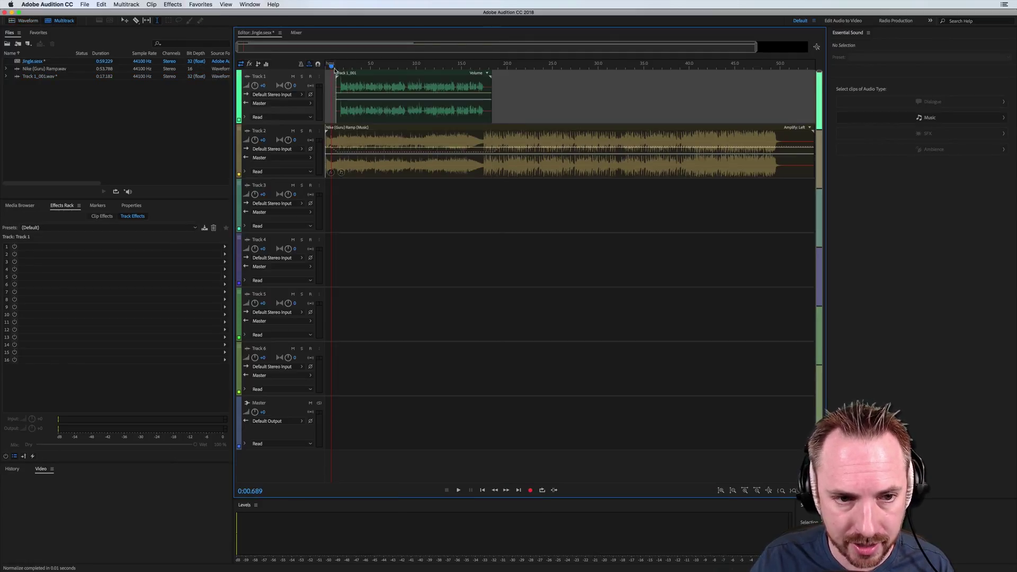
click(325, 65)
scroll(326, 66, up, 2)
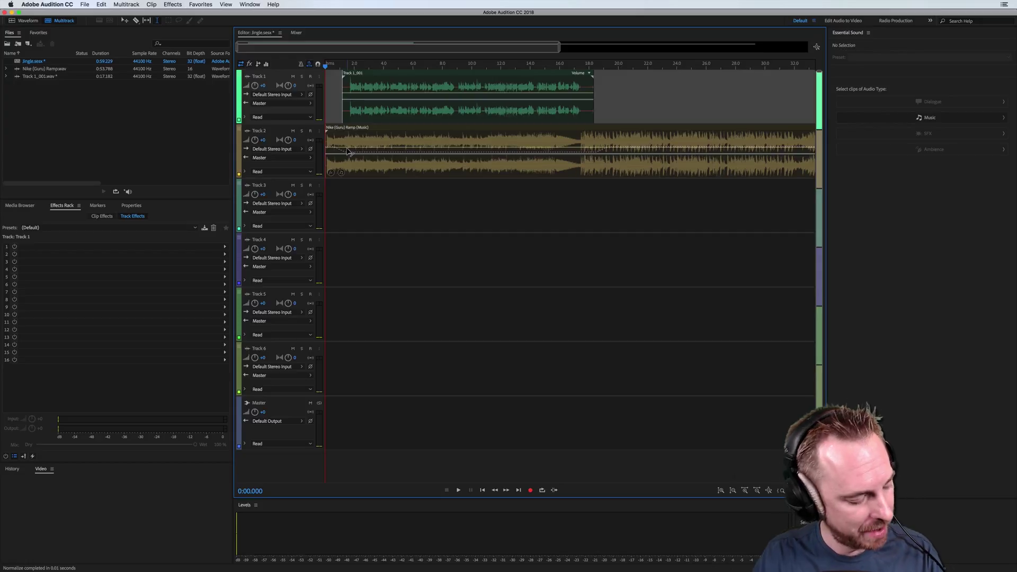
key(space)
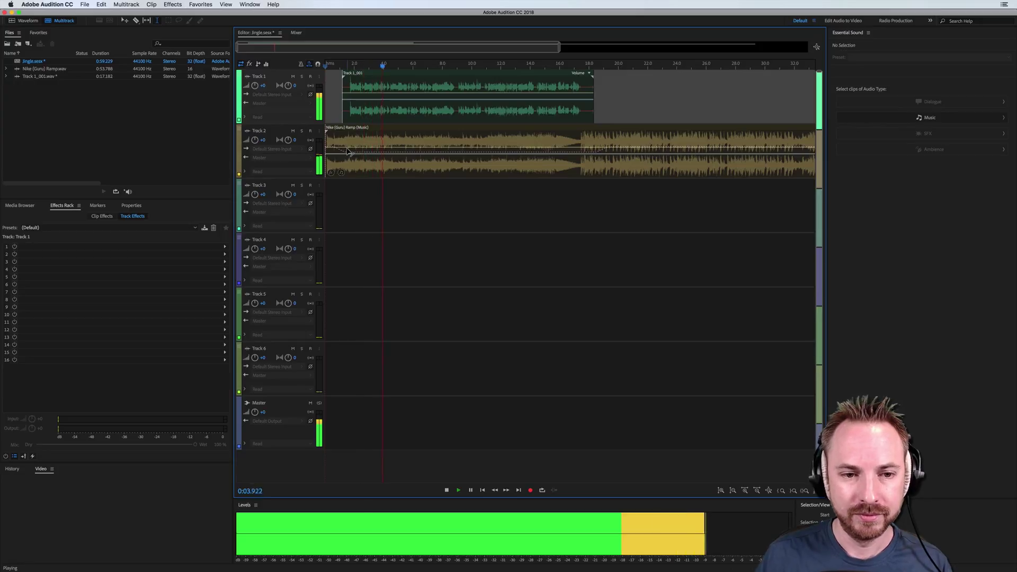
key(space)
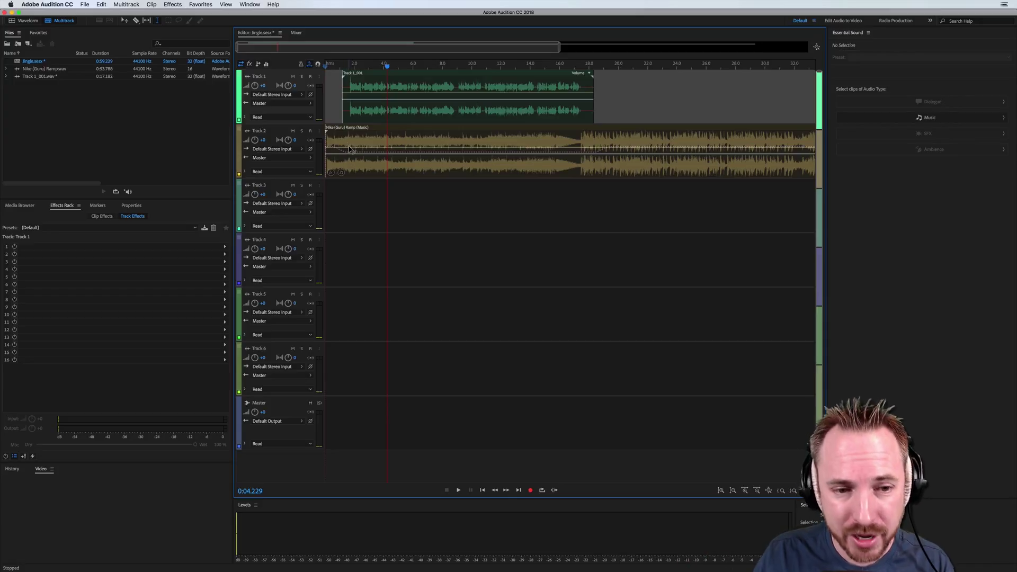
- Set the music clip's ducking sensitivity to about 3.3 and its fades to 50 ms
click(349, 146)
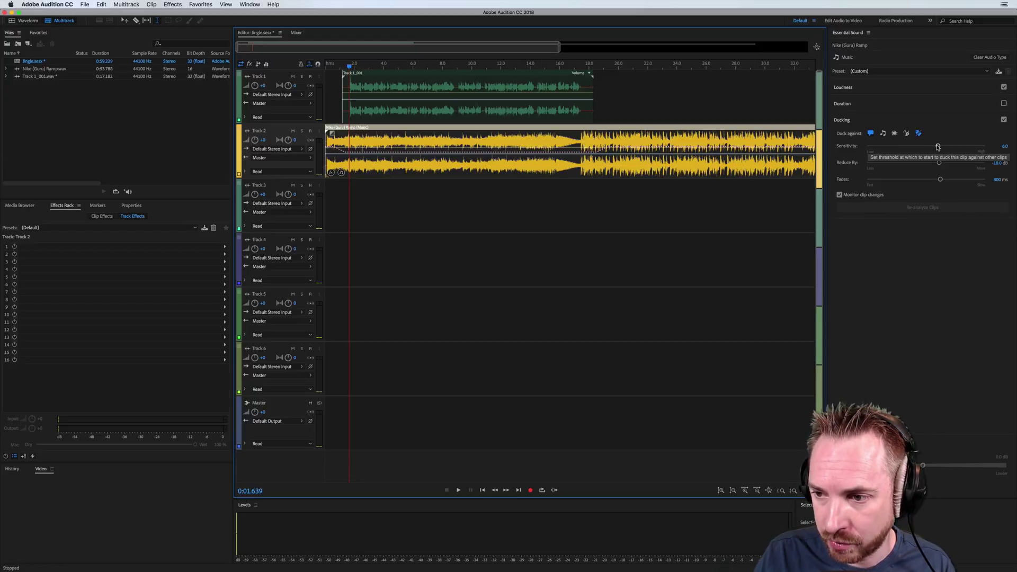
drag(938, 147, 895, 147)
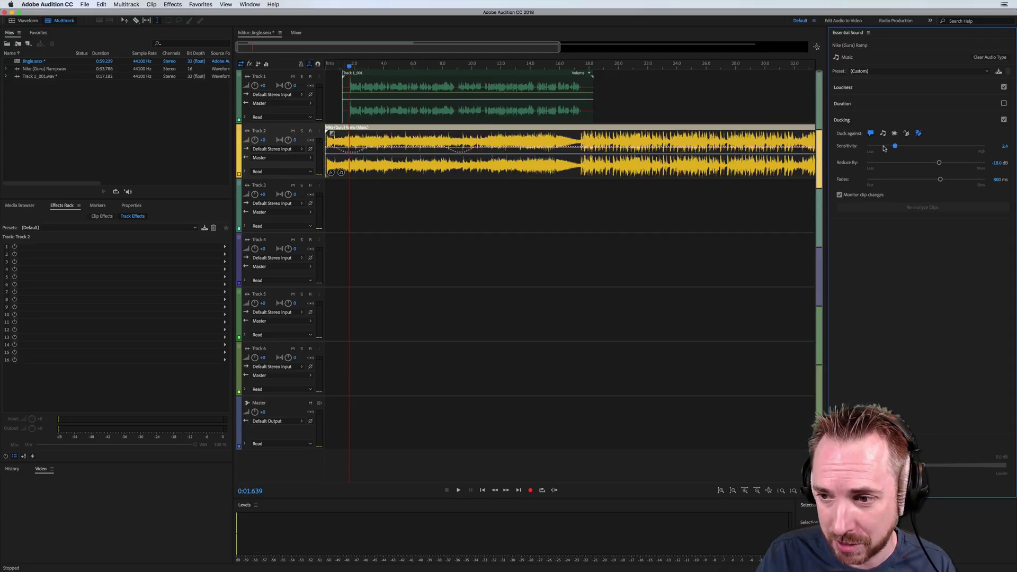
drag(895, 147, 907, 146)
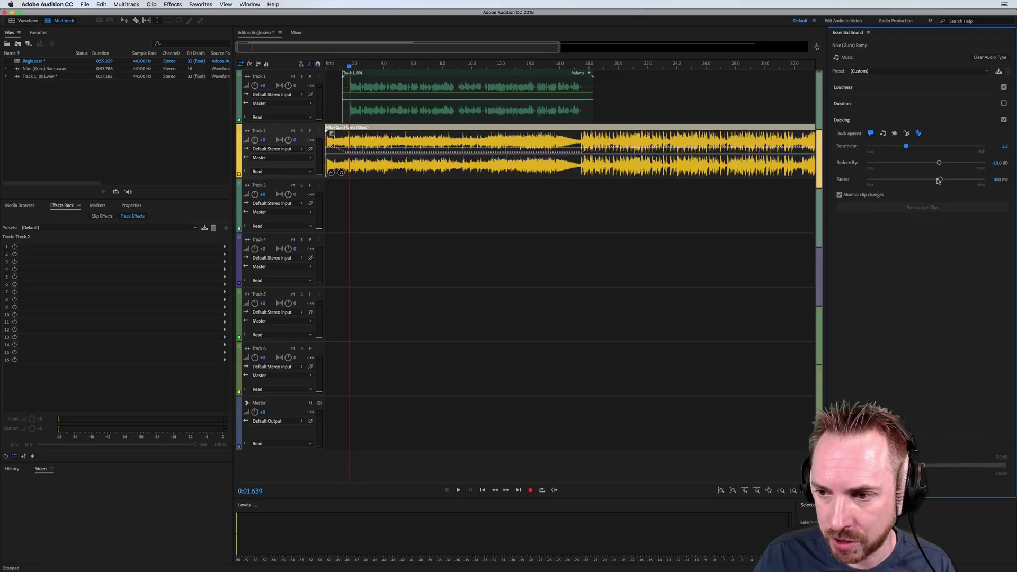
drag(941, 181, 858, 178)
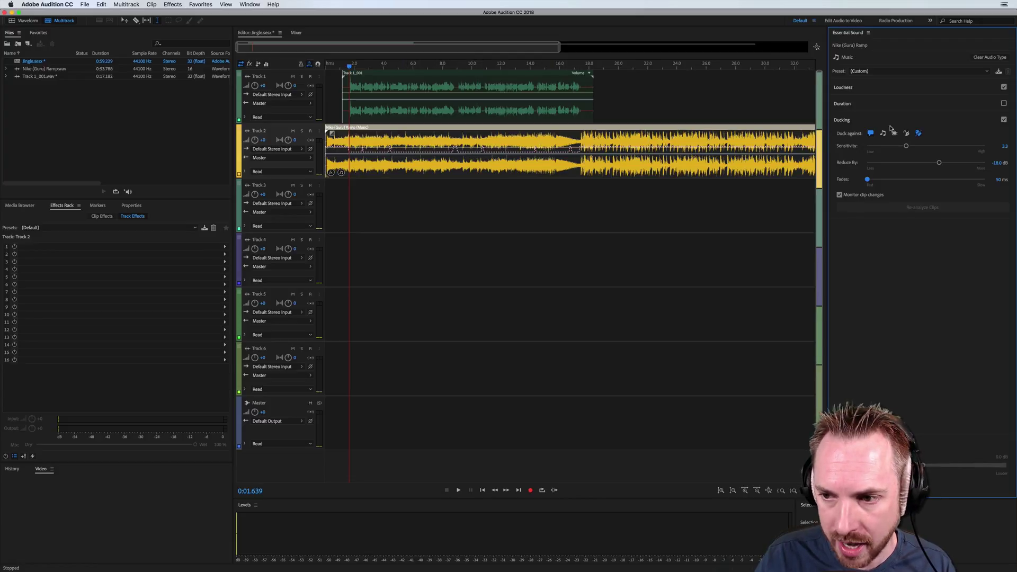
drag(906, 148, 900, 147)
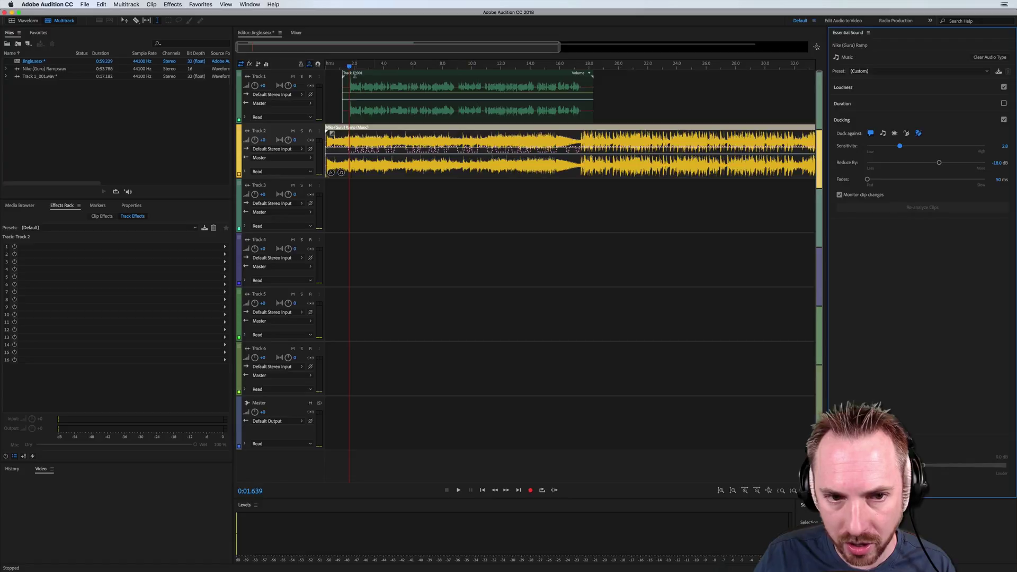
- Play the mix from the start, then lower Track 2's volume to -5.4 dB
scroll(294, 125, up, 1)
scroll(293, 124, up, 2)
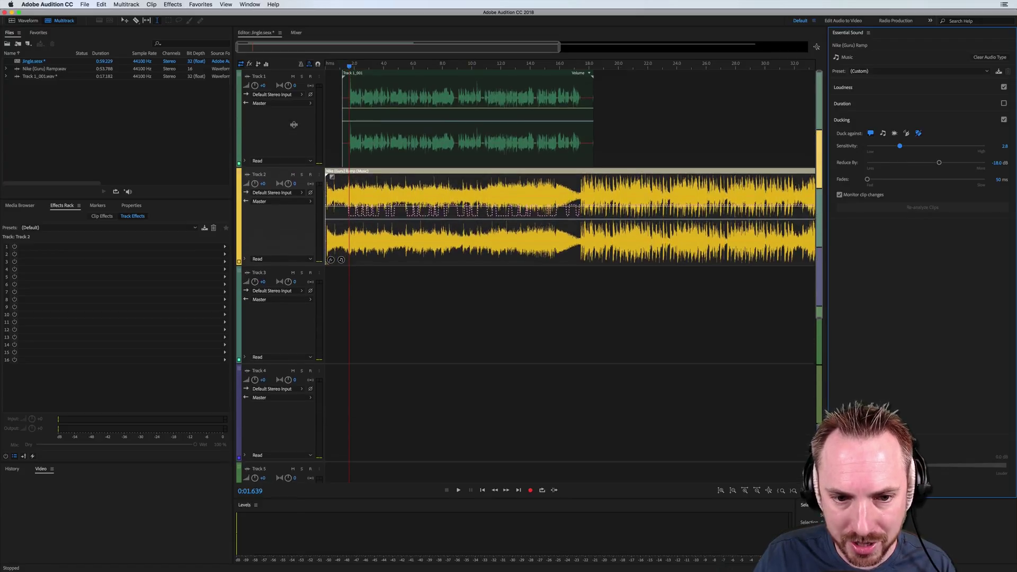
scroll(335, 64, up, 3)
scroll(335, 63, down, 1)
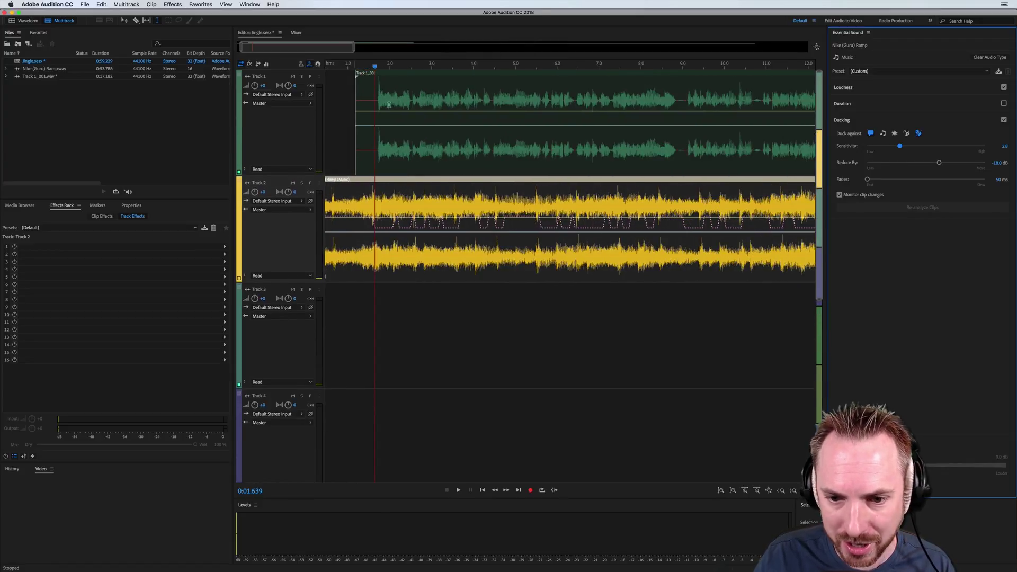
scroll(728, 228, right, 10)
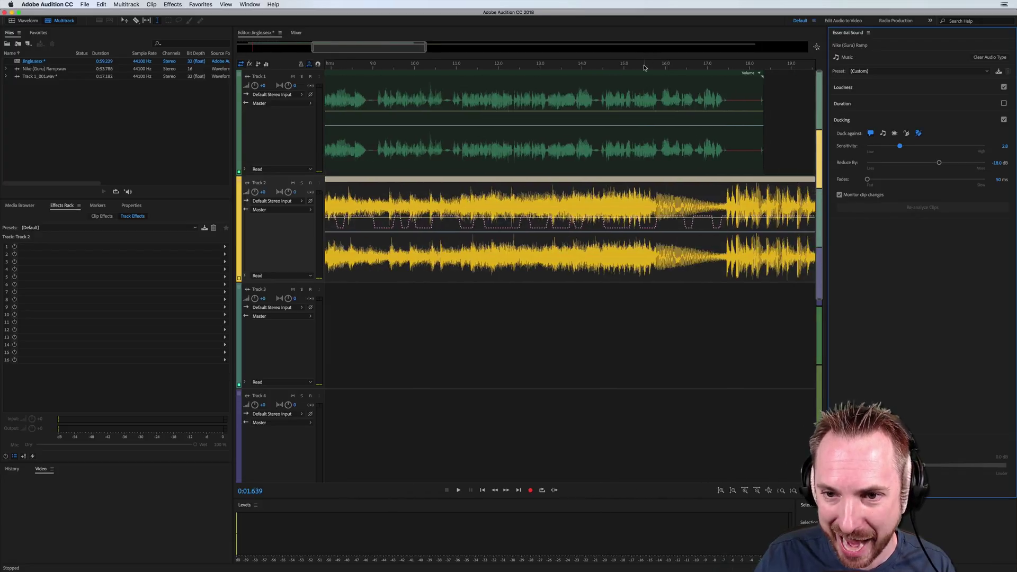
scroll(643, 63, down, 8)
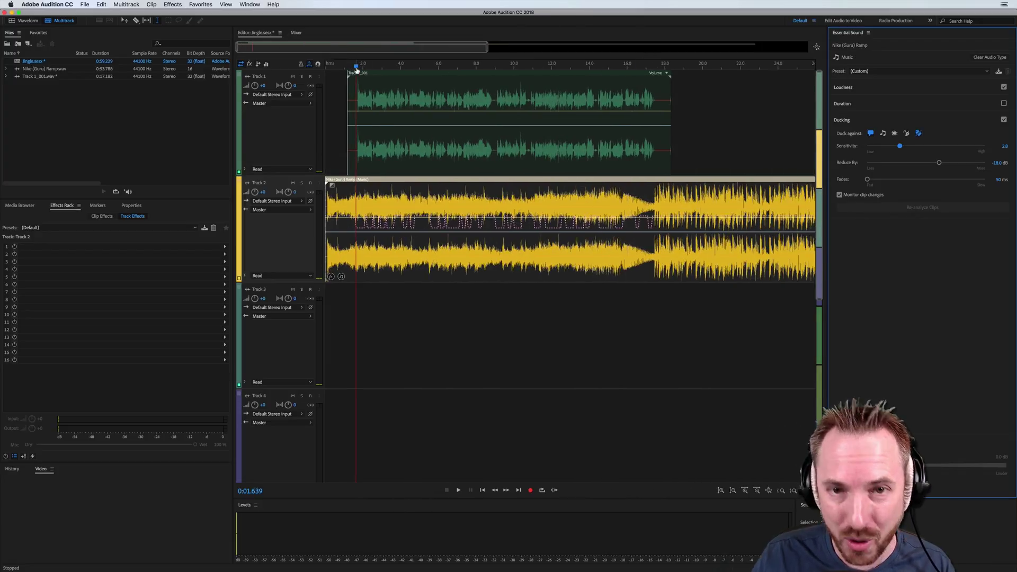
click(329, 67)
key(space)
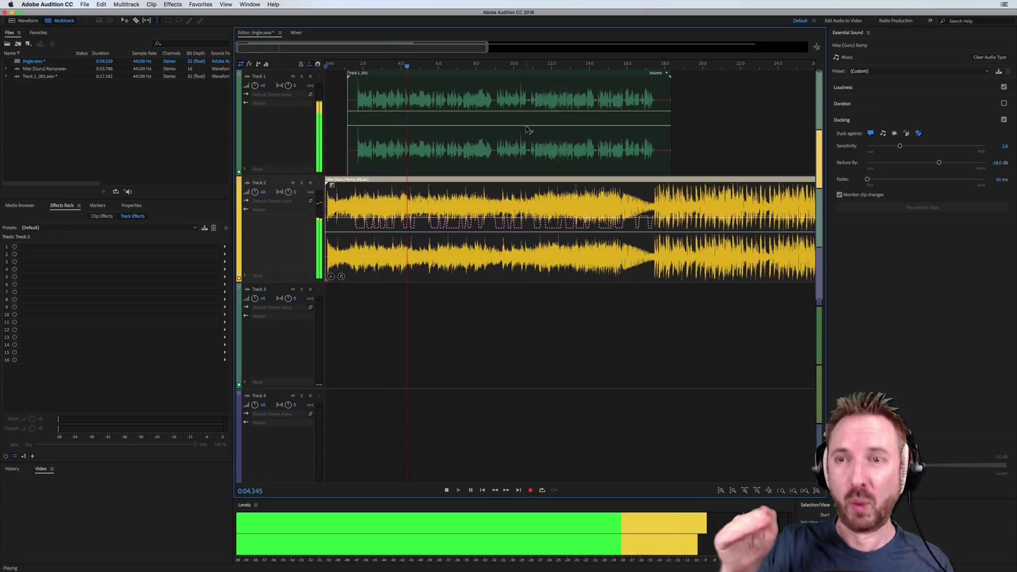
key(space)
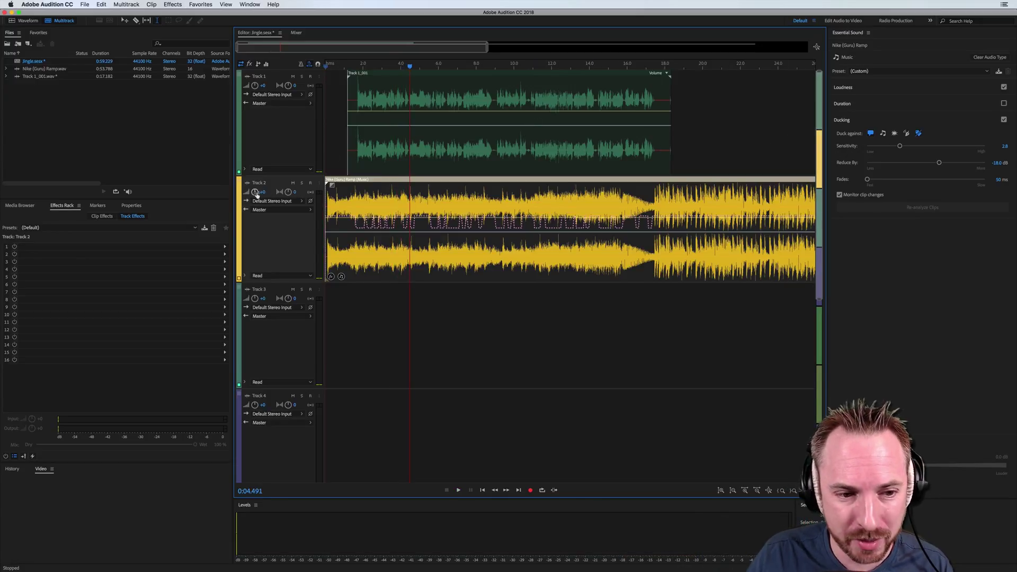
drag(256, 195, 258, 204)
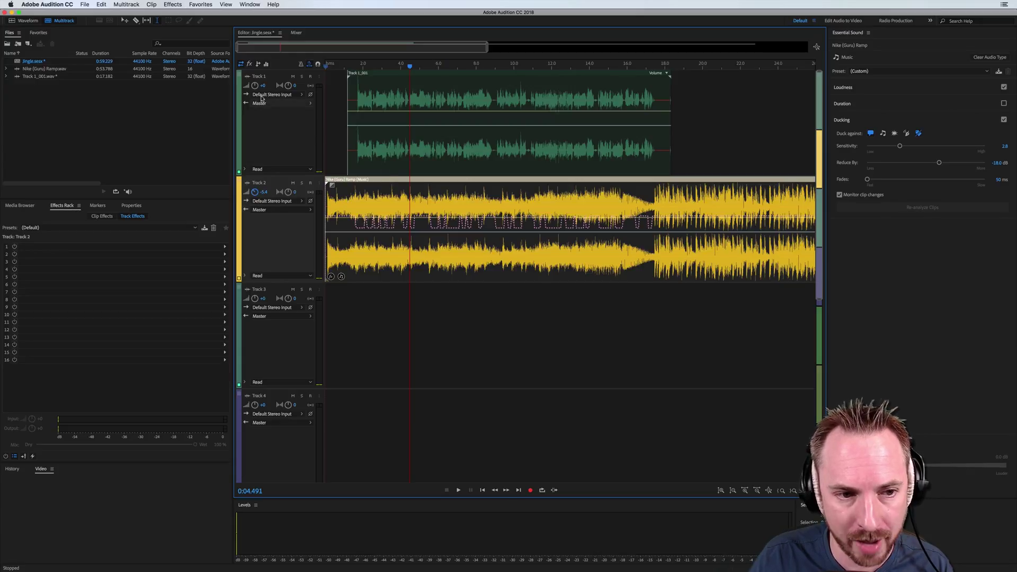
click(328, 96)
- Add a Single-band Compressor to the first effects slot of Track 1
click(225, 249)
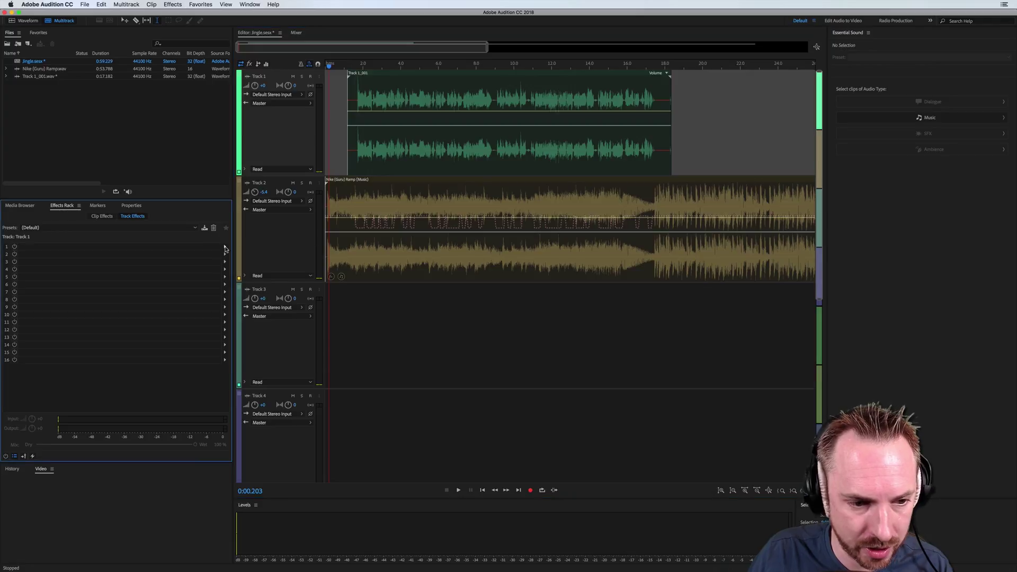
click(225, 248)
mouse_move(296, 274)
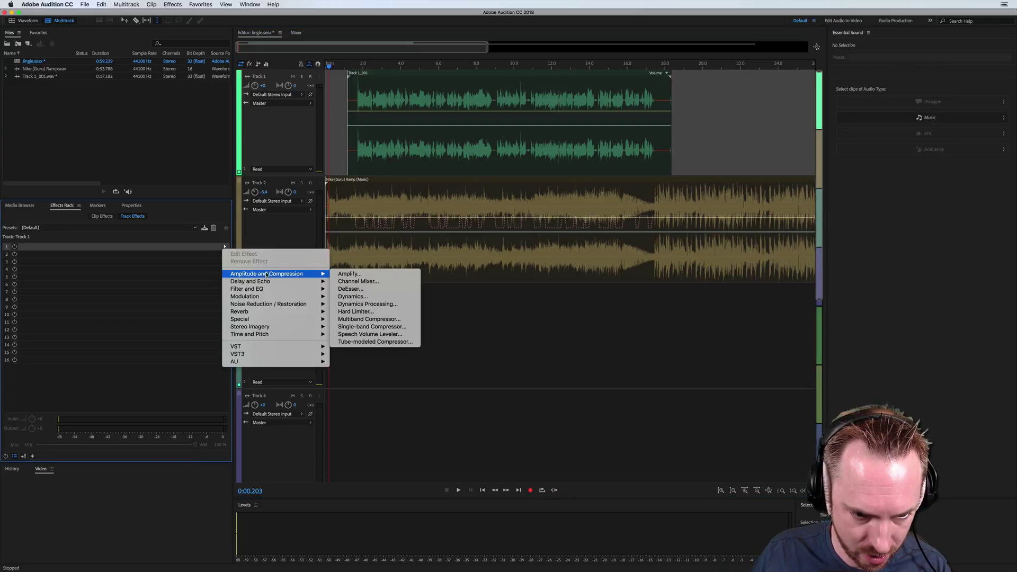
click(366, 326)
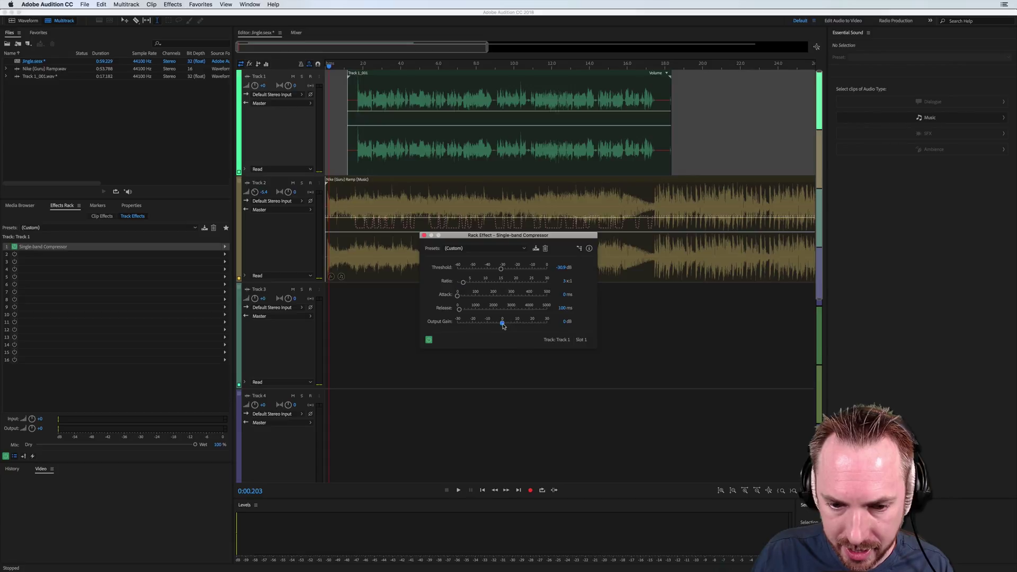
- Raise the compressor's output gain to about 12.5 dB while listening to the voice
drag(504, 326, 518, 327)
key(space)
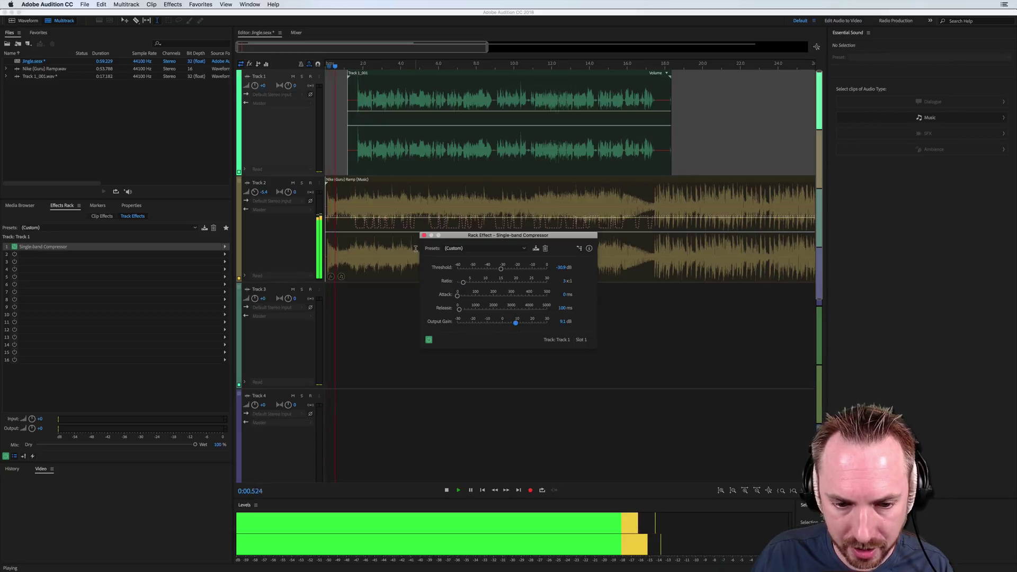
key(space)
key(space)
drag(515, 323, 522, 324)
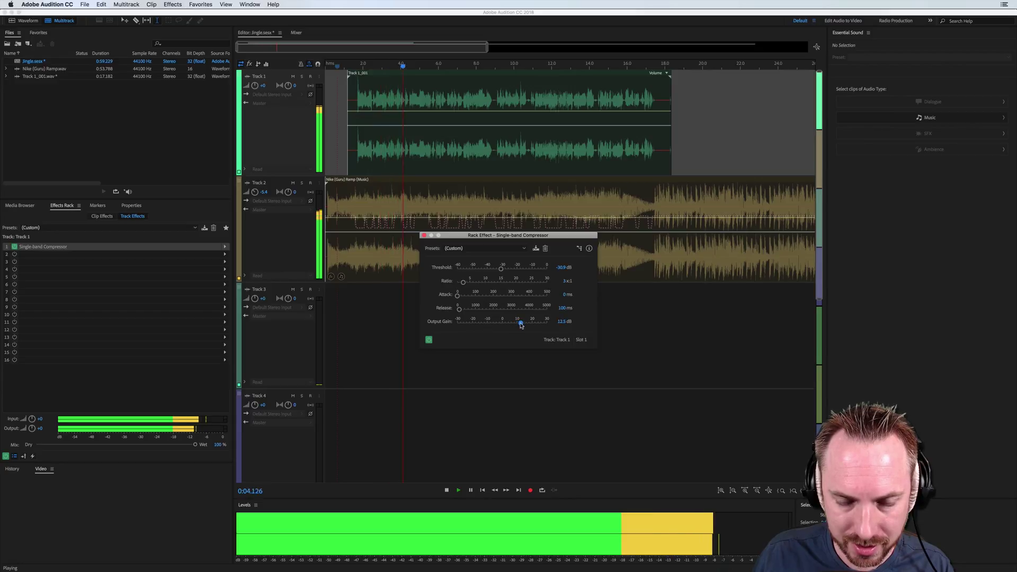
key(space)
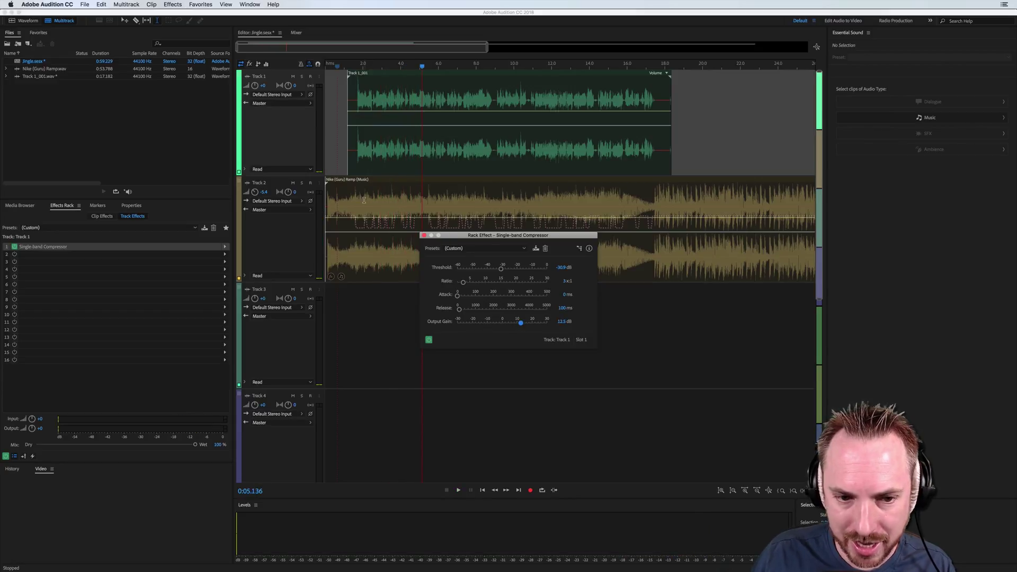
- Set the music clip's ducking sensitivity to 3.4 and reduction to -3.6 dB
click(364, 200)
click(906, 147)
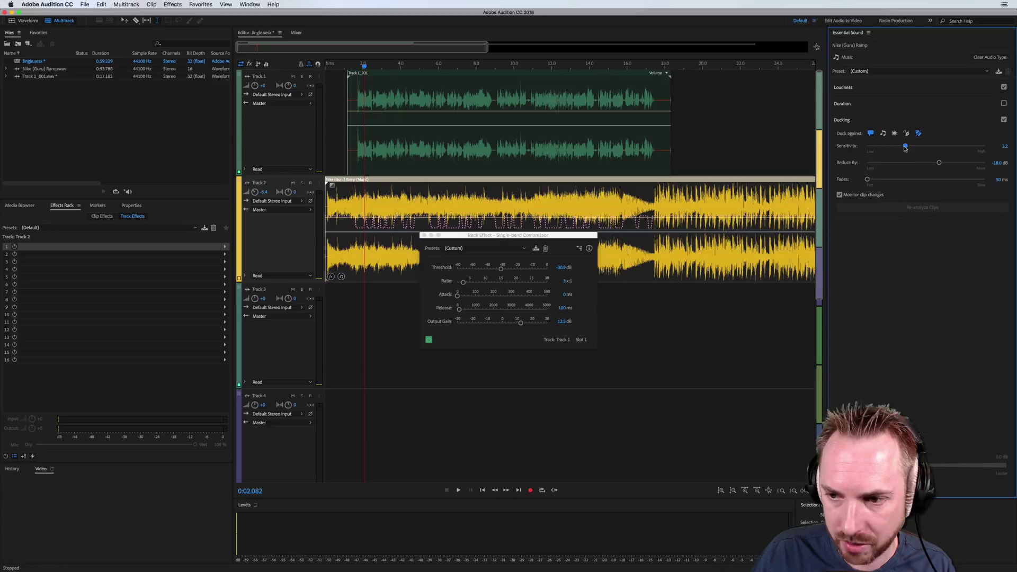
mouse_move(906, 148)
mouse_down()
mouse_move(931, 165)
mouse_move(900, 163)
mouse_up()
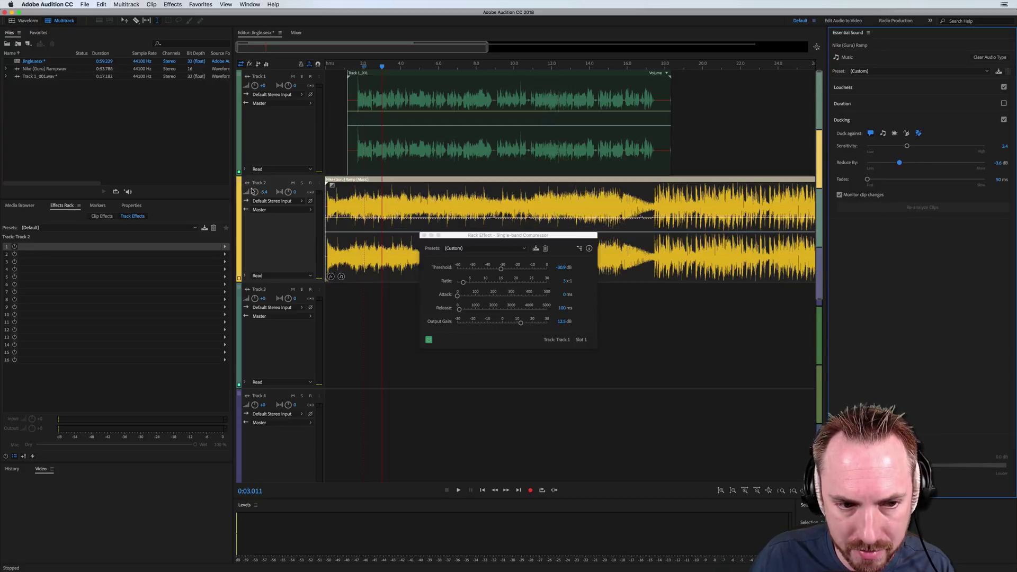
drag(255, 191, 254, 193)
- Play back the voice over the ducked music, then reselect the music clip near its start
click(350, 159)
key(space)
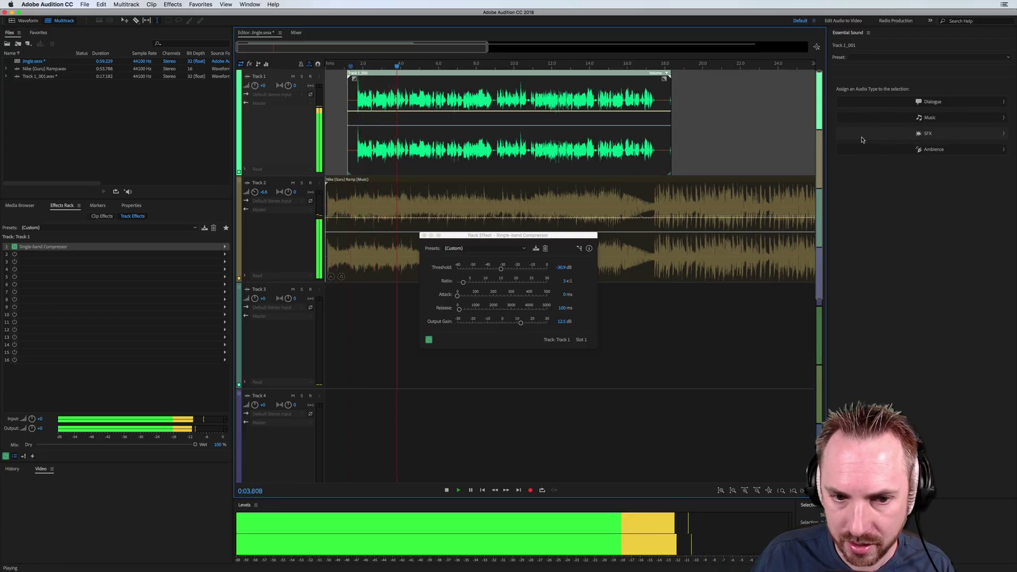
key(space)
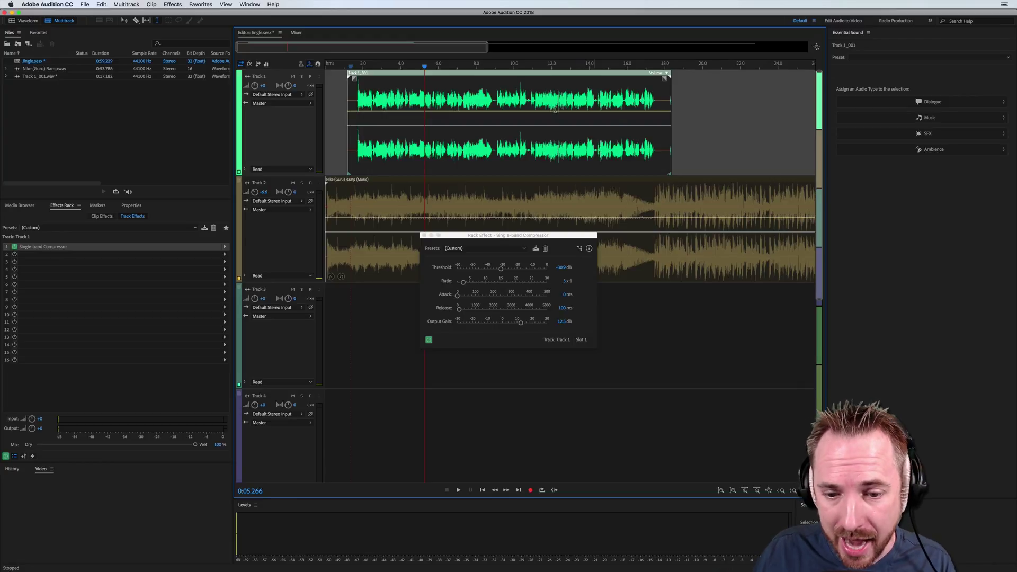
click(364, 73)
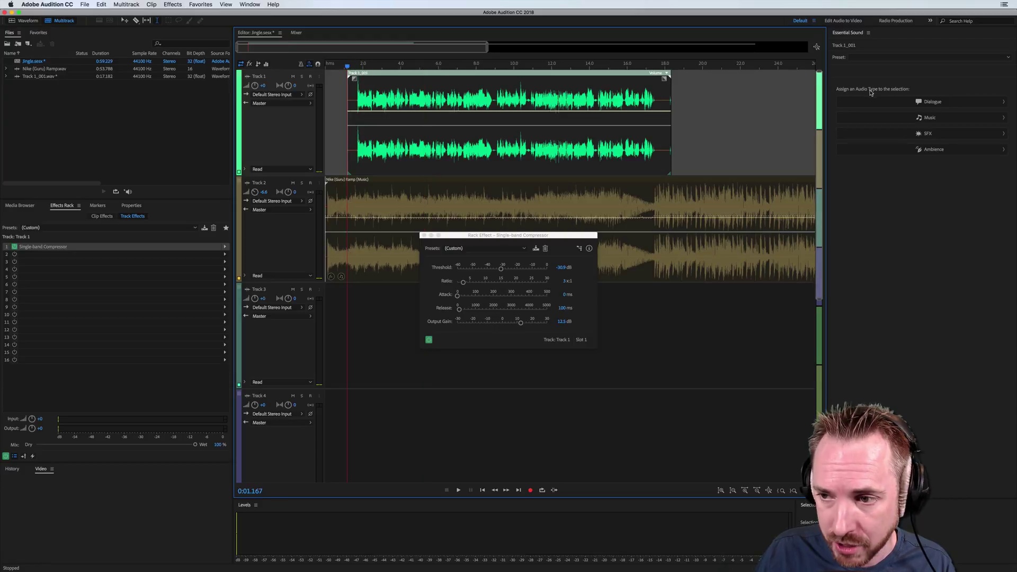
click(370, 206)
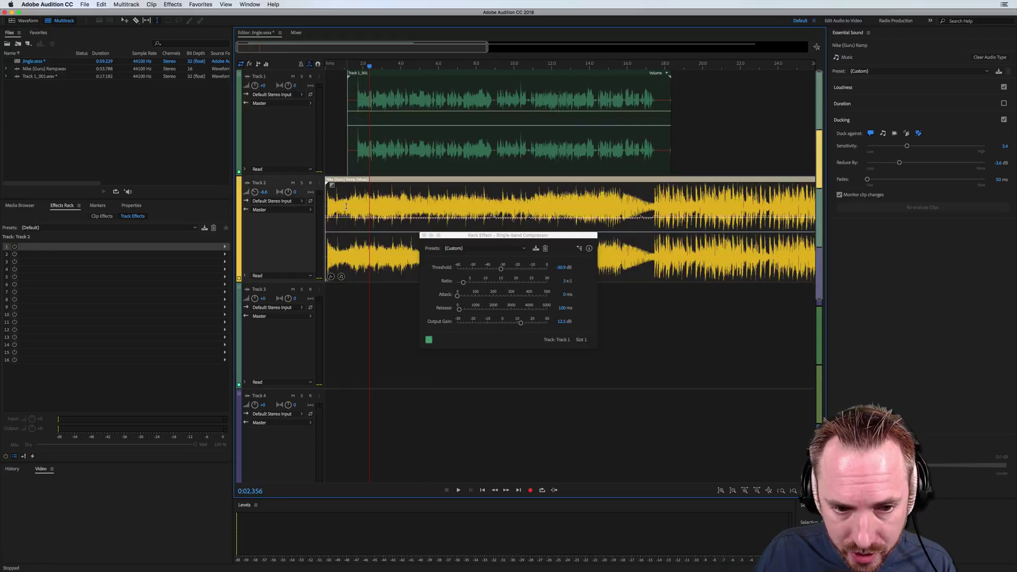
click(346, 207)
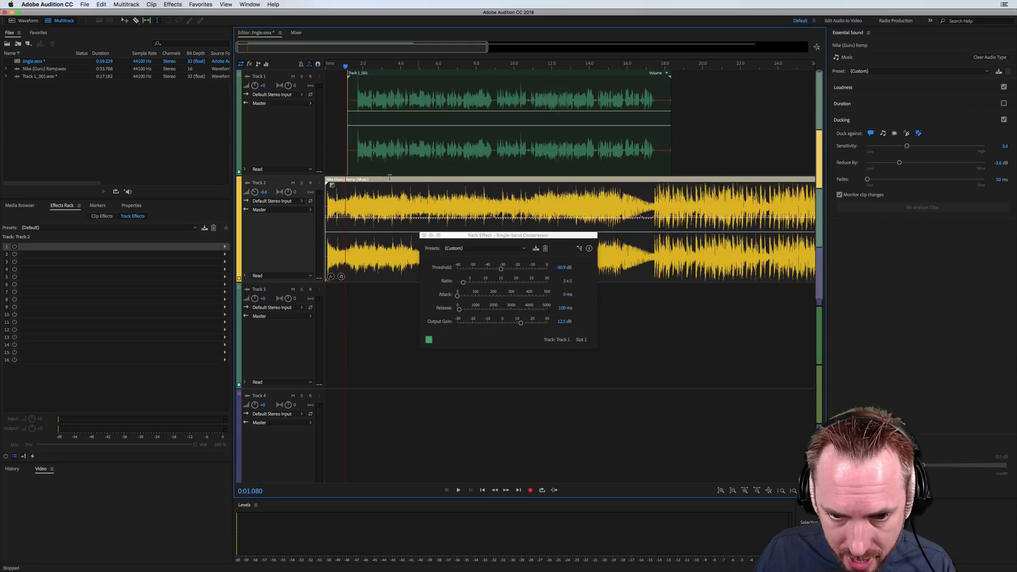
- Close the compressor's Rack Effect window and turn off Monitor clip changes
scroll(345, 67, up, 3)
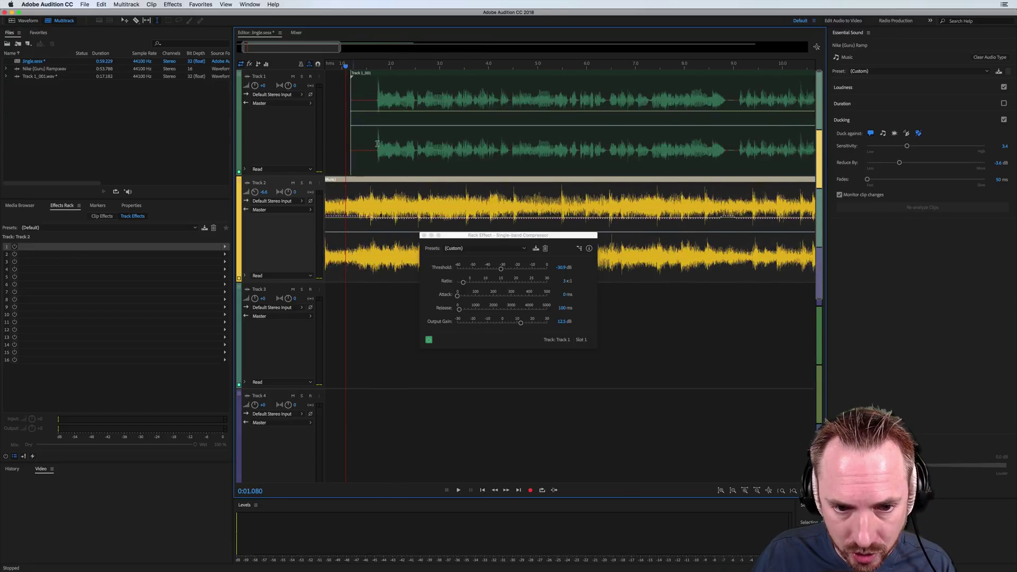
click(424, 235)
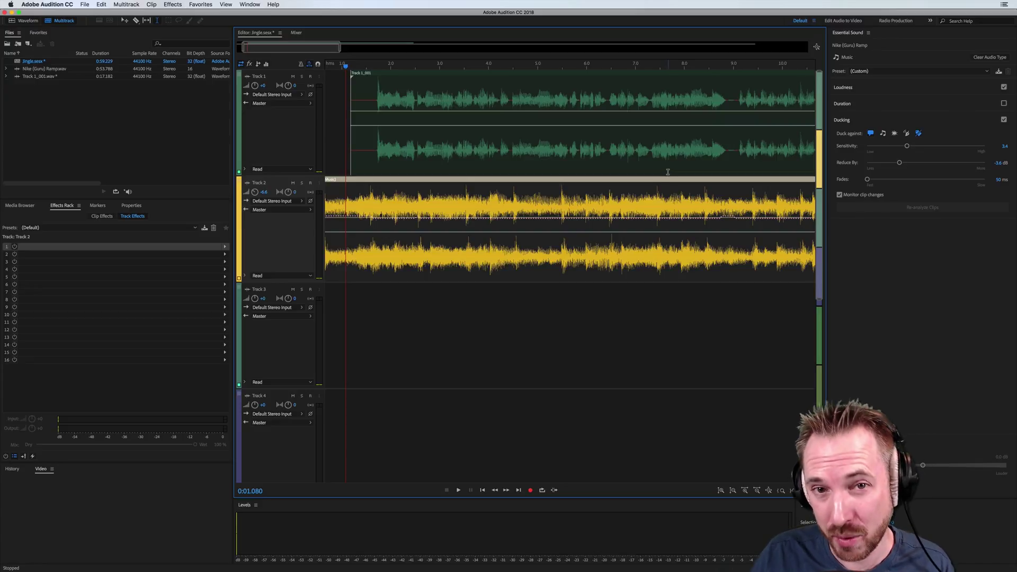
click(851, 196)
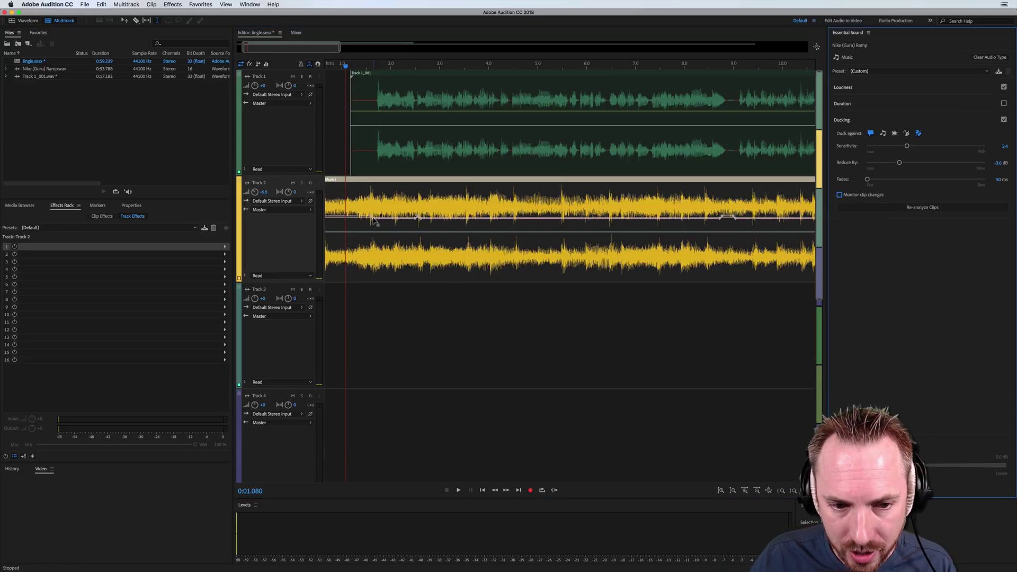
- Drag Track 2's duck keyframes into a deeper dip, then re-enable Monitor clip changes
click(418, 220)
drag(418, 219, 419, 223)
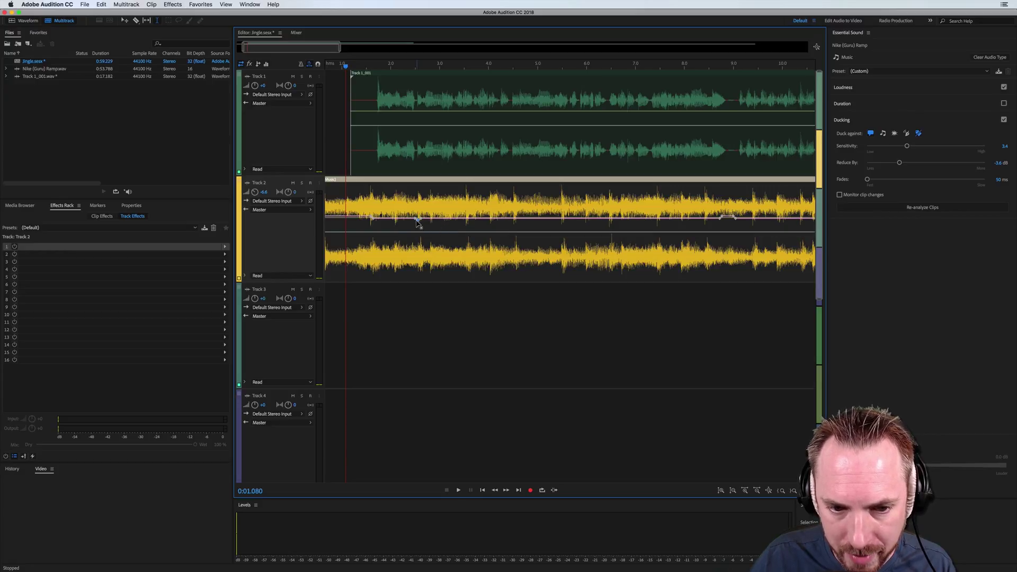
click(586, 221)
drag(586, 220, 665, 225)
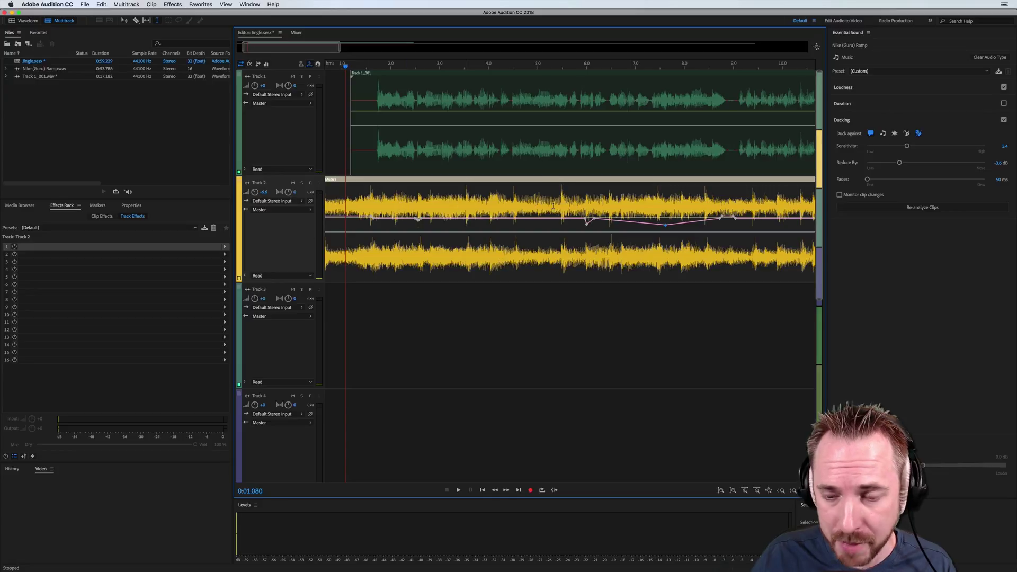
click(839, 195)
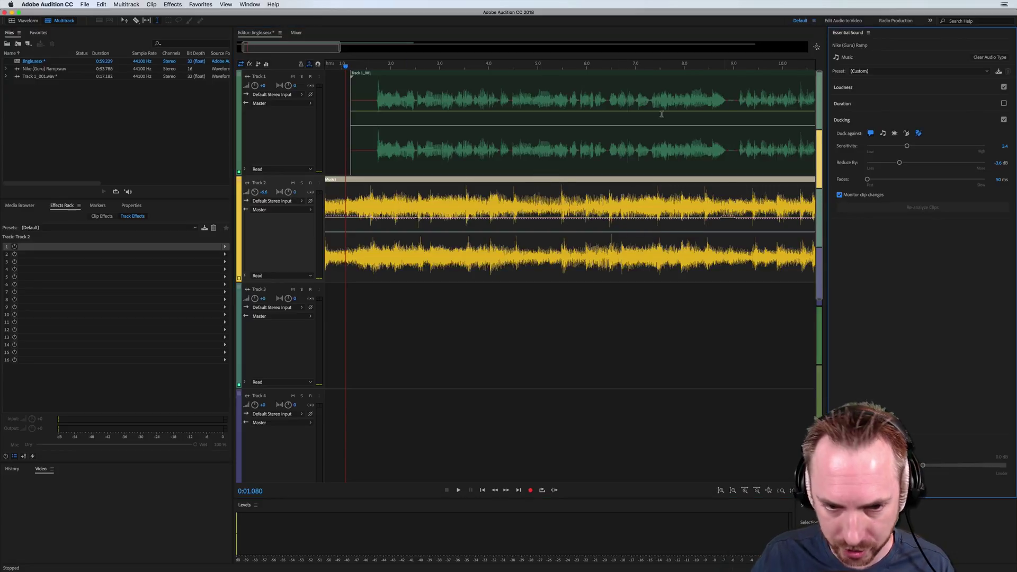
- Zoom out to show the whole session and return the playhead to 0:00
scroll(522, 67, down, 3)
scroll(522, 68, down, 4)
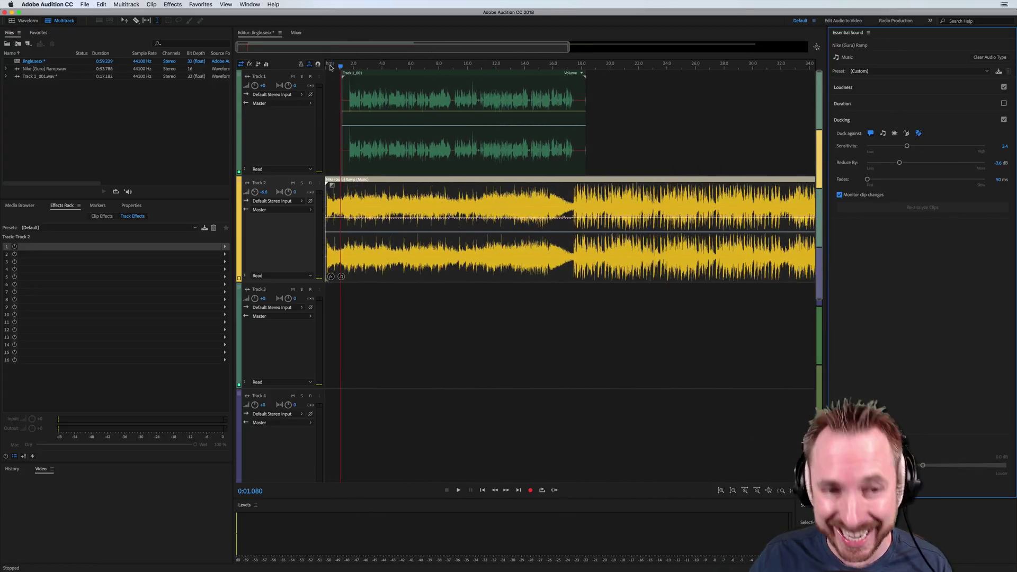
drag(335, 63, 325, 63)
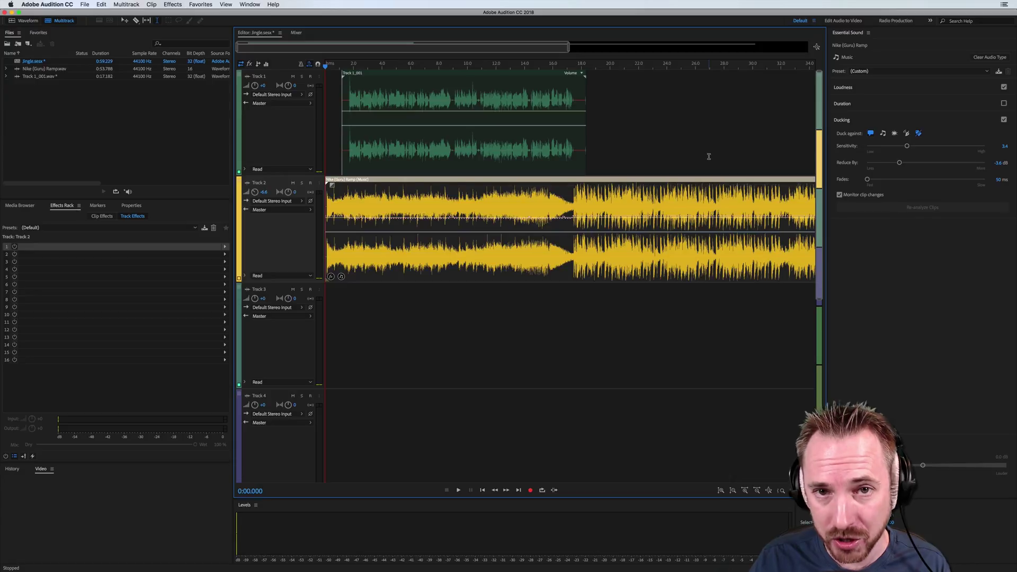